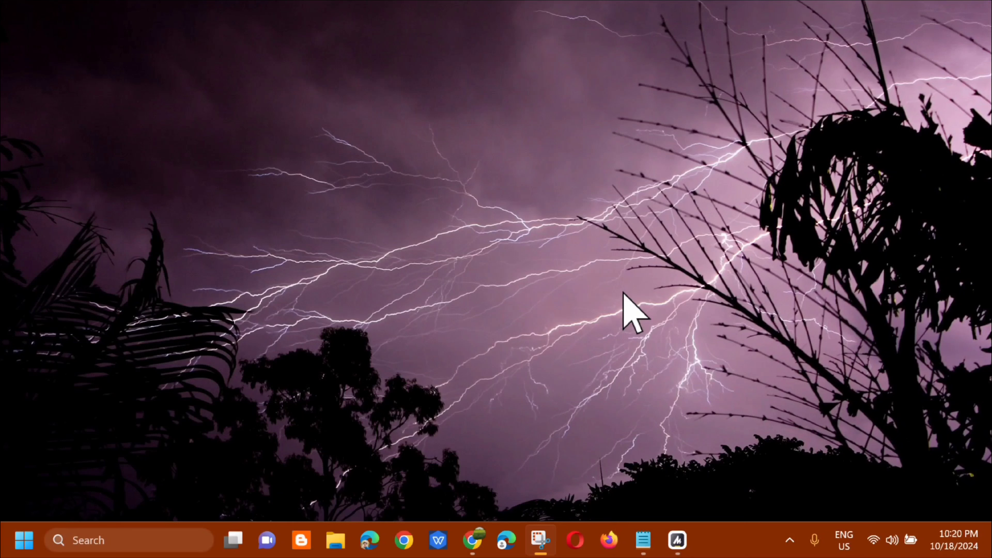
# - Run gpedit.msc from the Run dialog to open the Local Group Policy Editor
pyautogui.press('super+r')
pyautogui.moveTo(195, 339); pyautogui.dragTo(522, 145)
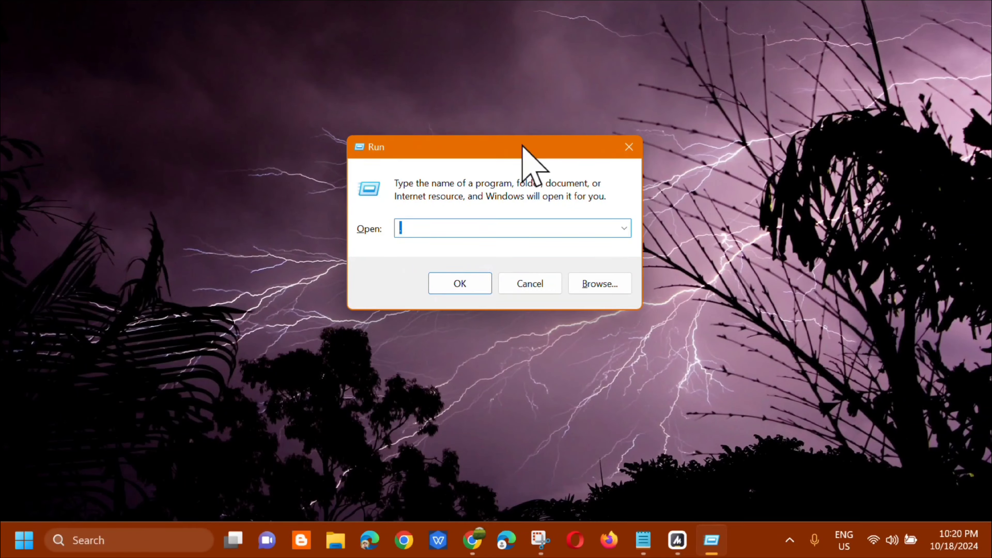
pyautogui.write('.')
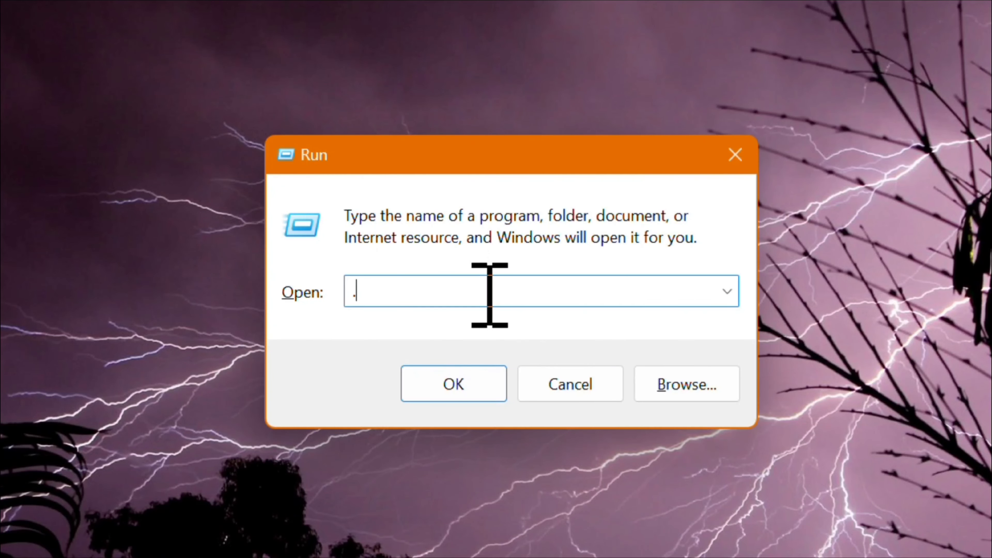
pyautogui.press('BackSpace')
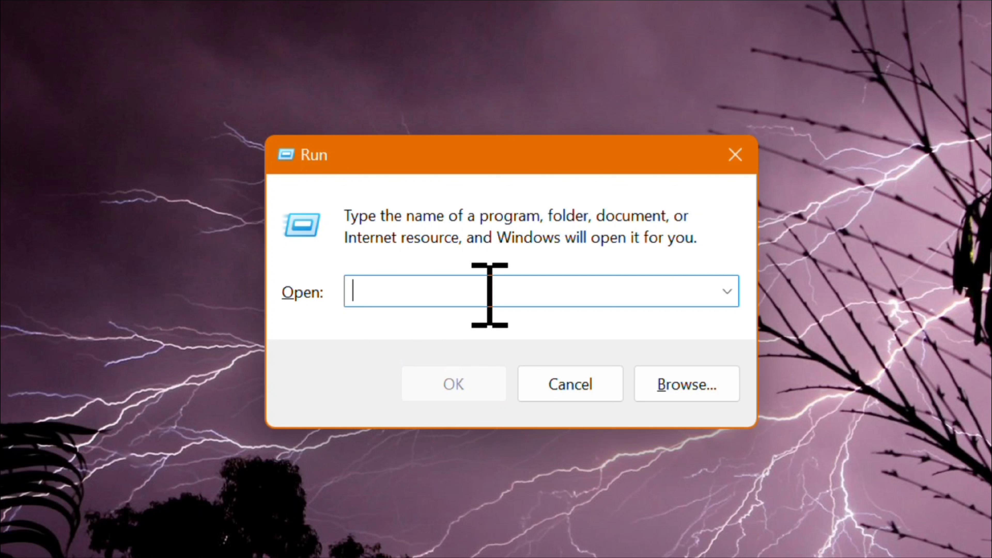
pyautogui.write('gpedit')
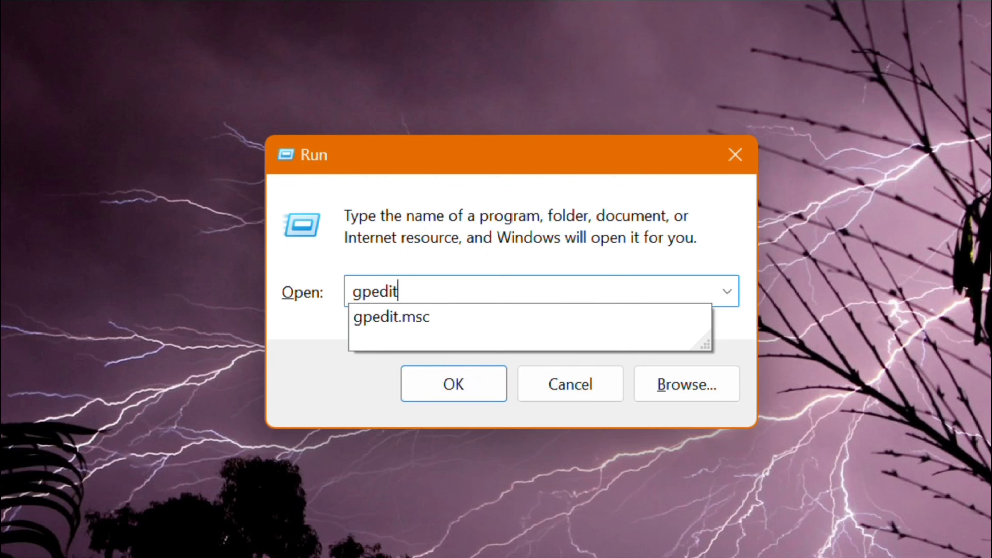
pyautogui.write('.msc')
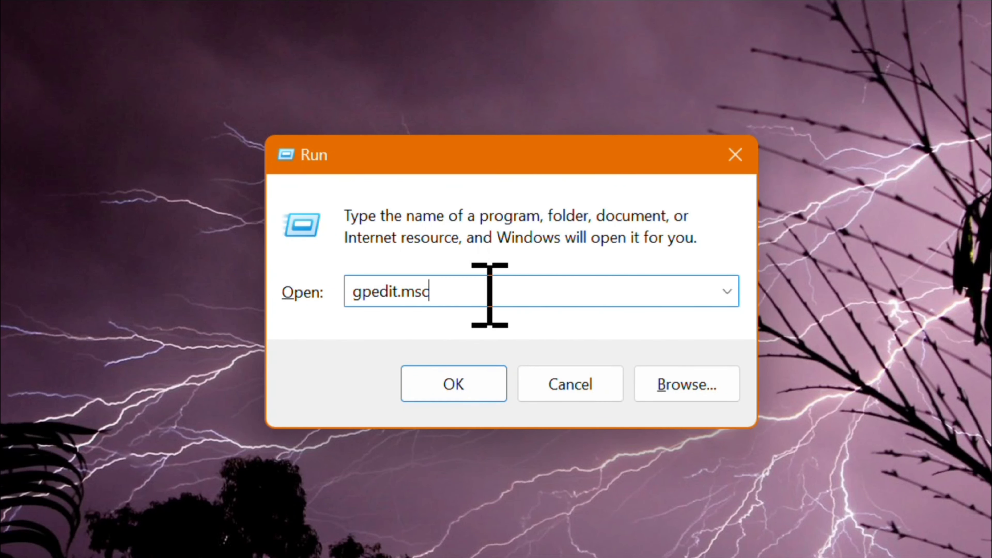
pyautogui.click(454, 385)
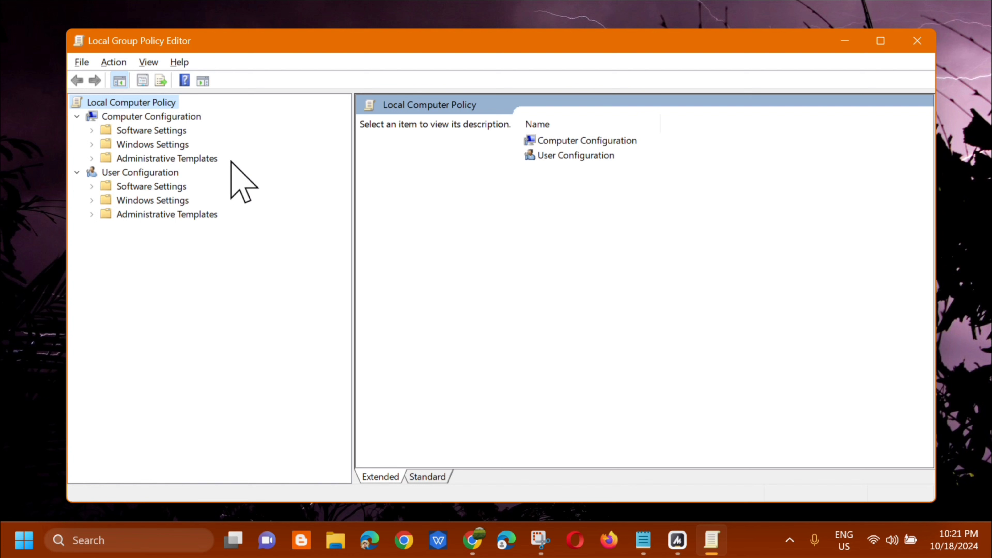
# - Browse to Windows Components > BitLocker Drive Encryption > Operating System Drives and select Require additional authentication at startup
pyautogui.doubleClick(137, 158)
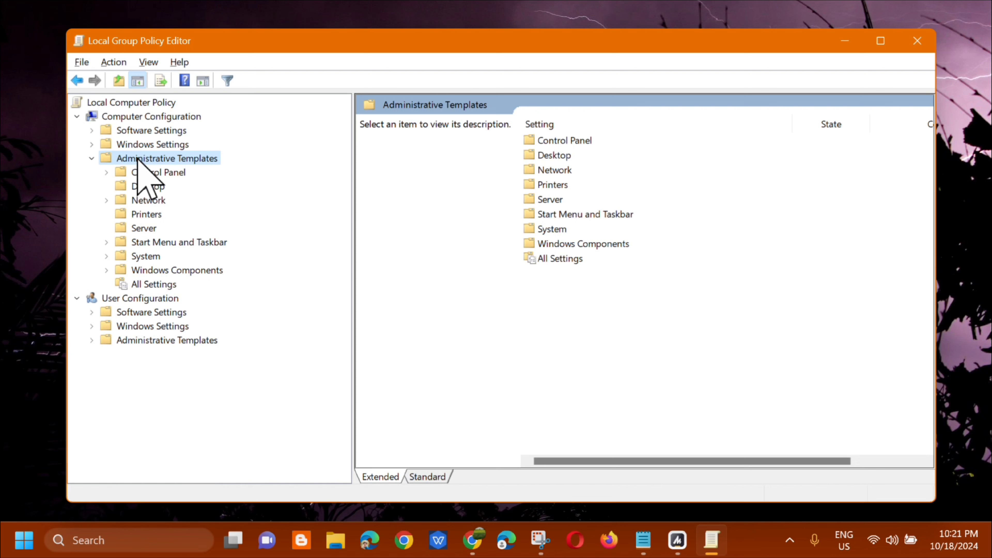
pyautogui.doubleClick(172, 270)
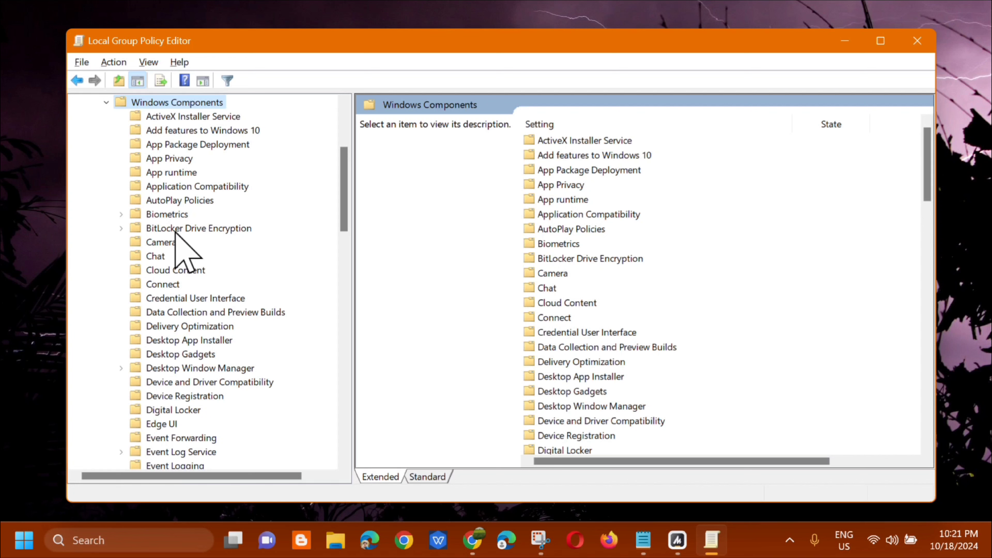
pyautogui.doubleClick(176, 231)
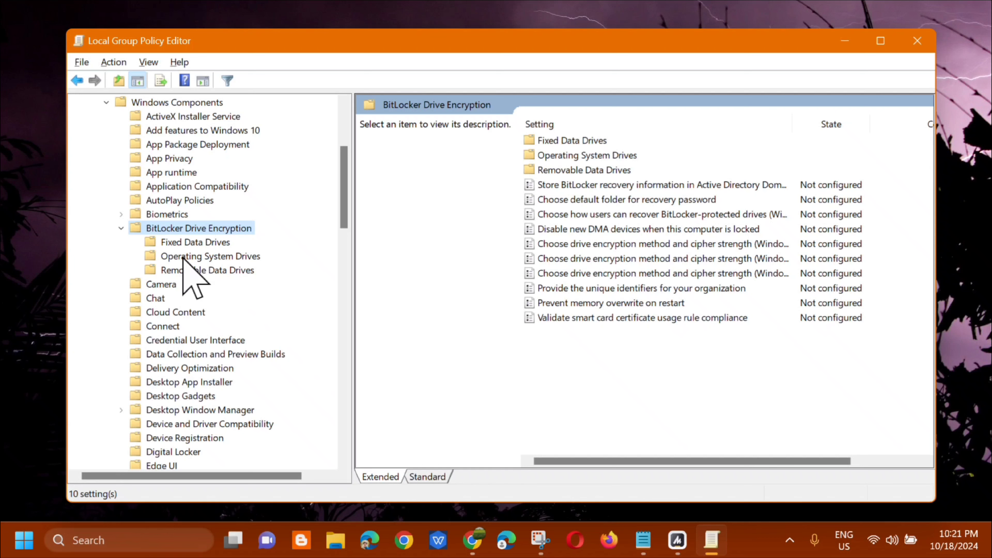
pyautogui.click(204, 257)
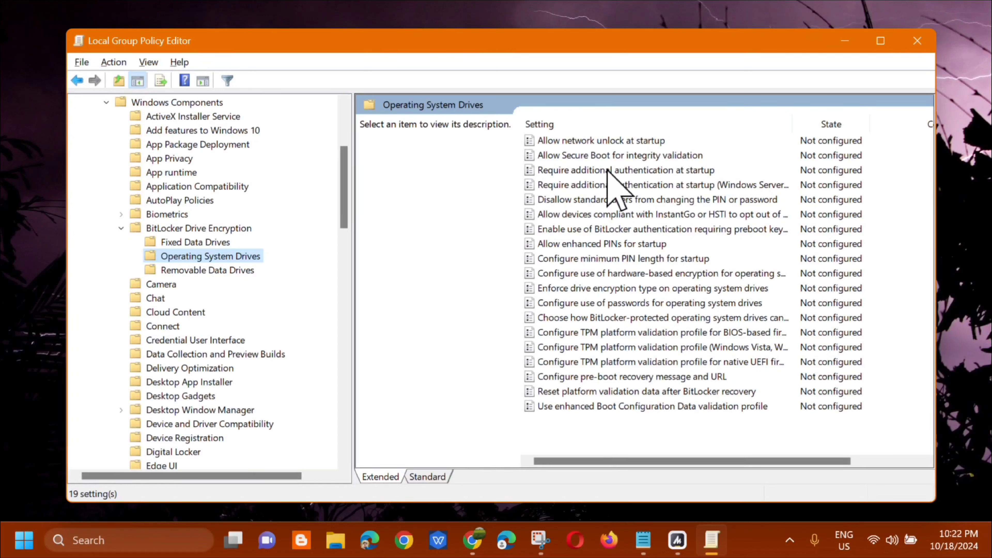
pyautogui.click(608, 170)
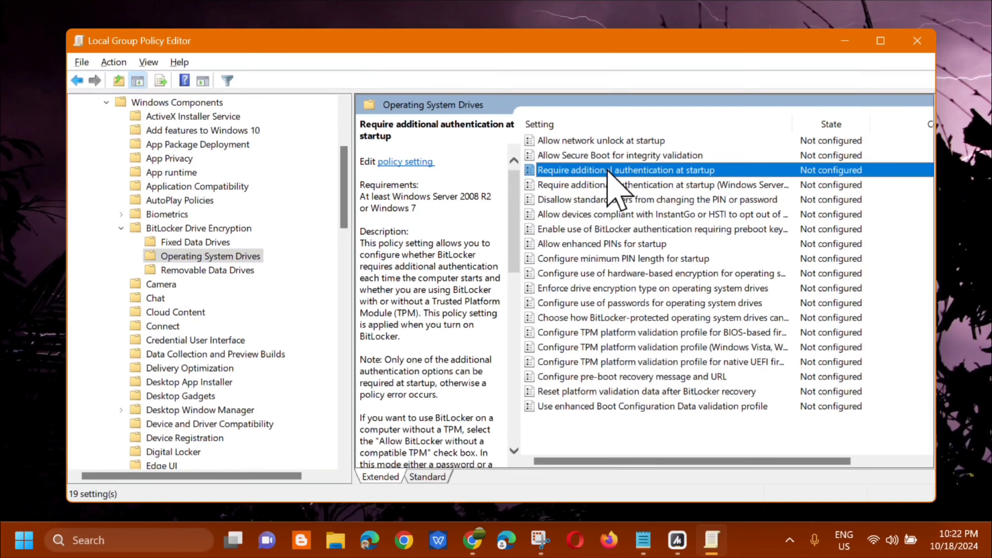
# - Enable Require additional authentication at startup with default TPM options, apply it, and close the editor
pyautogui.doubleClick(608, 171)
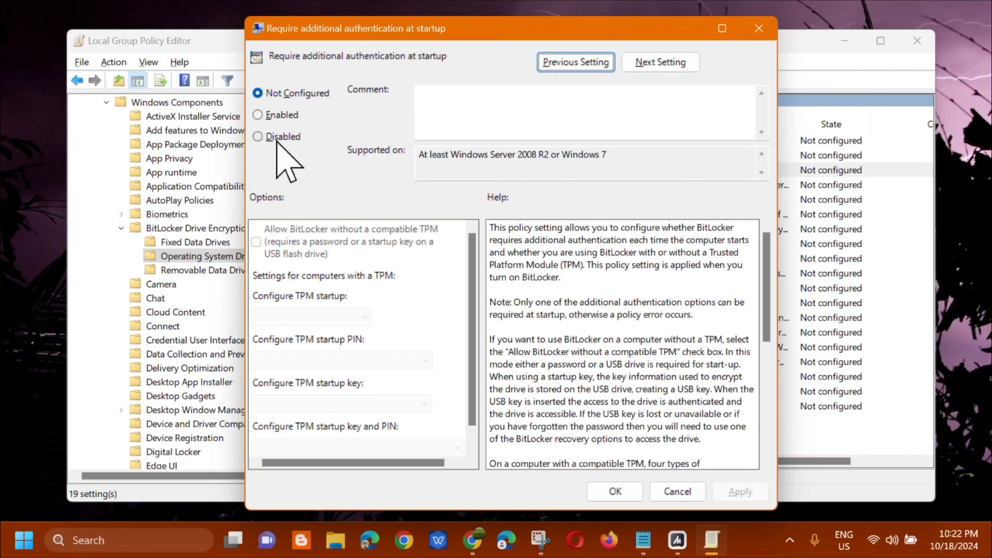
pyautogui.click(257, 115)
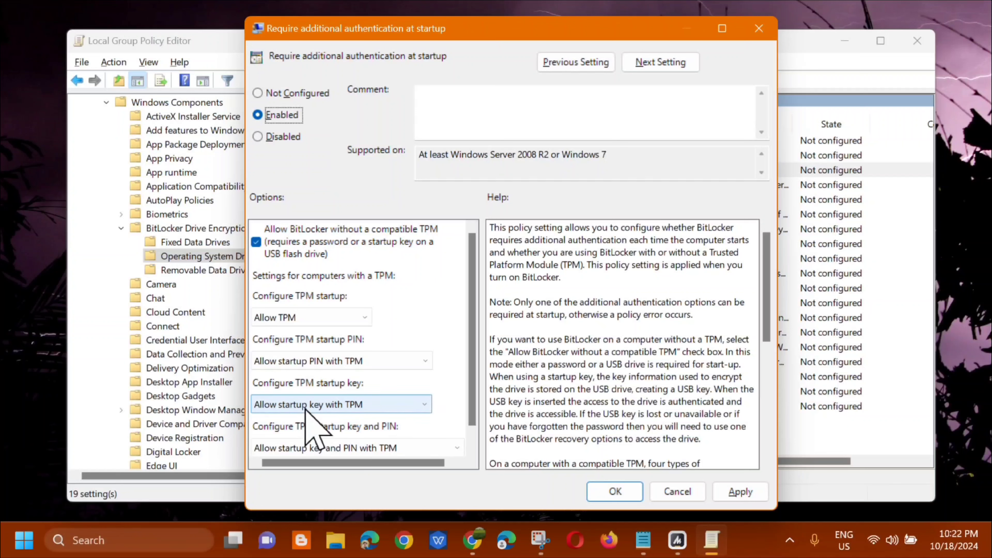
pyautogui.scroll(-2, 472, 430)
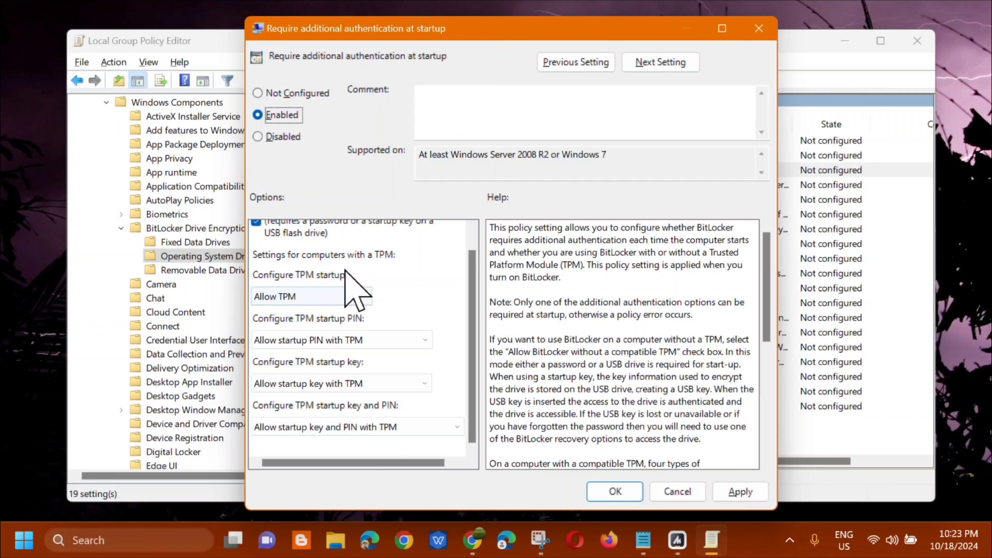
pyautogui.click(740, 493)
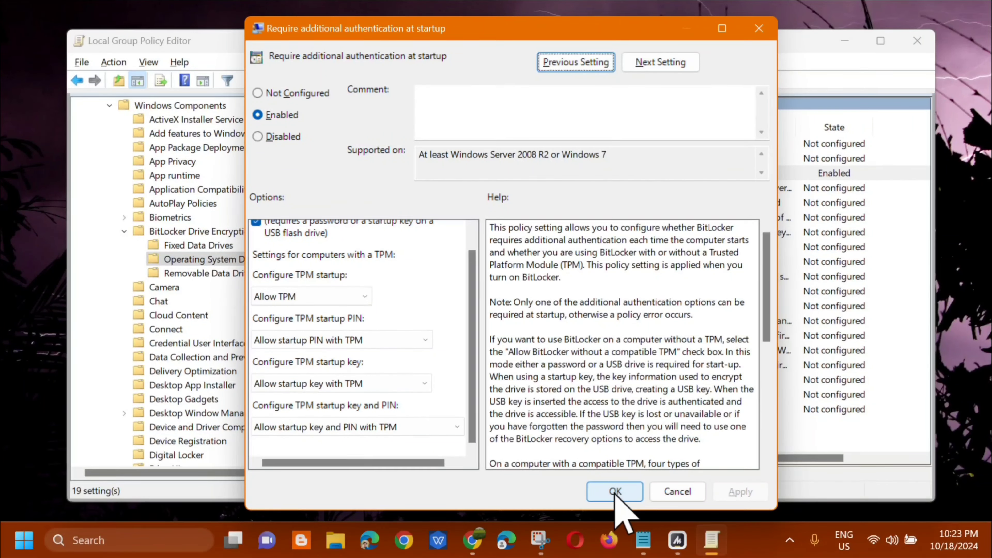
pyautogui.click(615, 492)
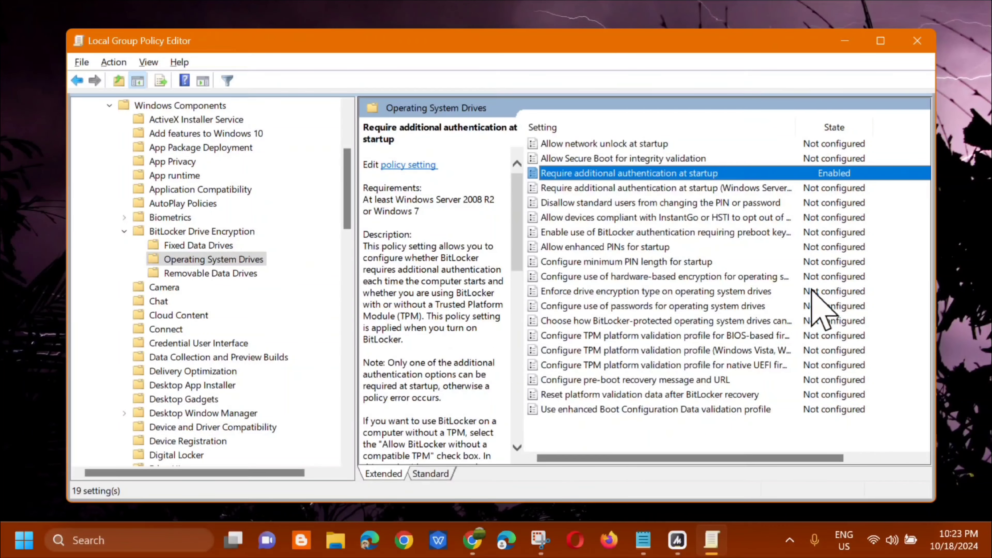
pyautogui.click(917, 40)
pyautogui.click(24, 540)
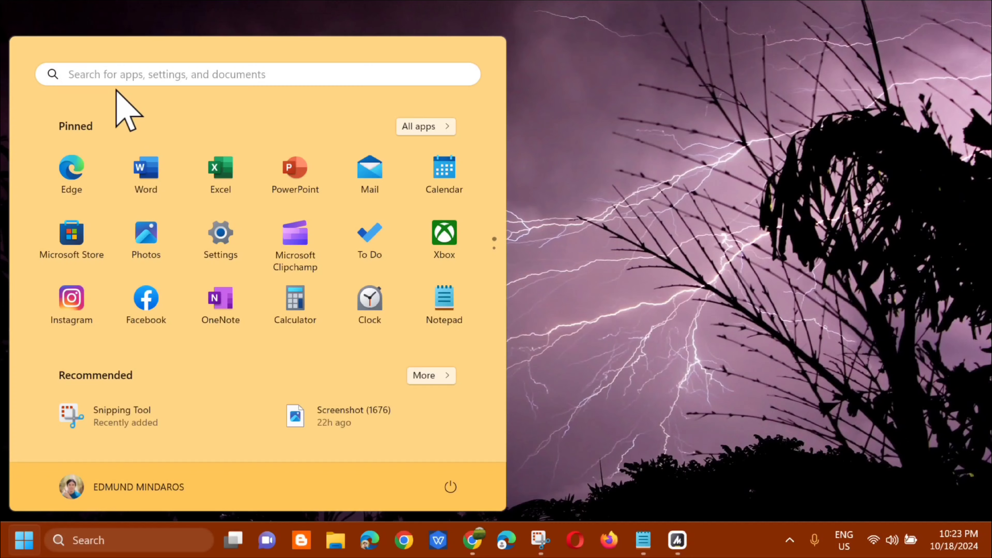
# - Search Start for %temp% and open the Delete temporary files settings
pyautogui.click(127, 74)
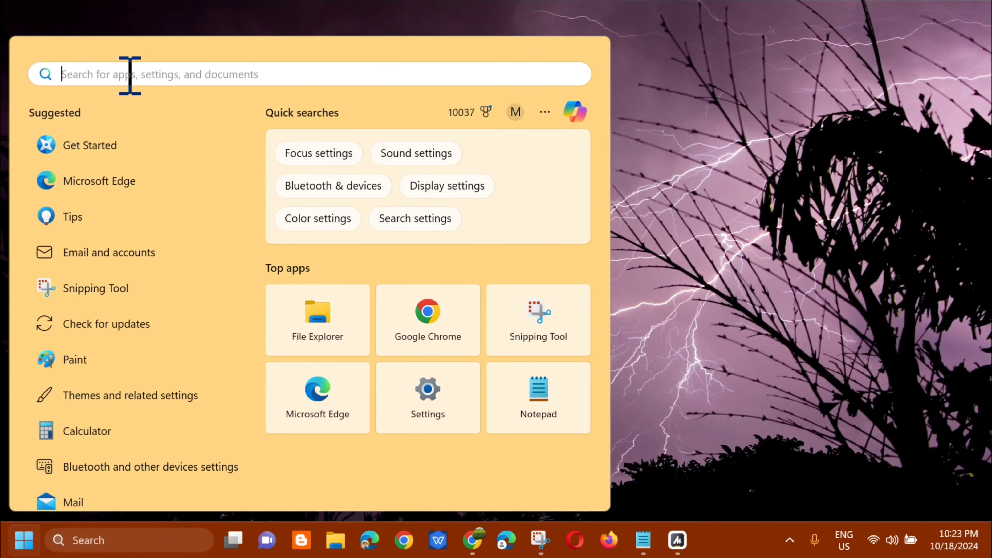
pyautogui.press('capslock')
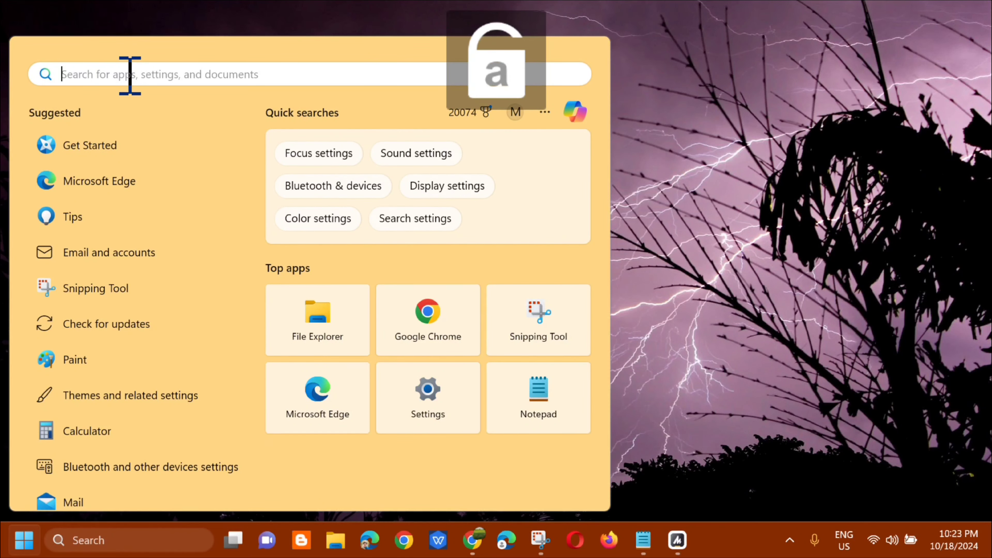
pyautogui.write('%temp%')
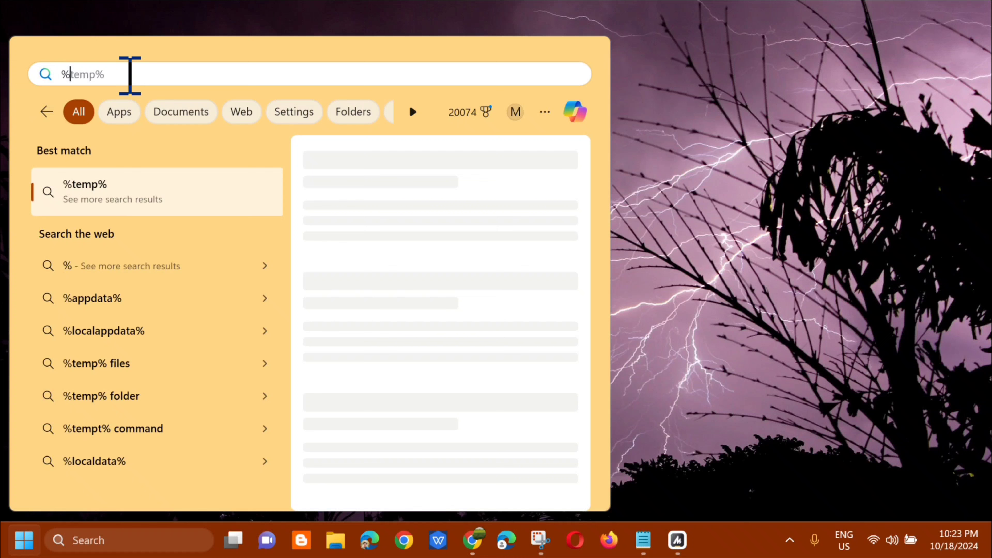
pyautogui.press('BackSpace')
pyautogui.press('BackSpace')
pyautogui.press('BackSpace')
pyautogui.write('mp%')
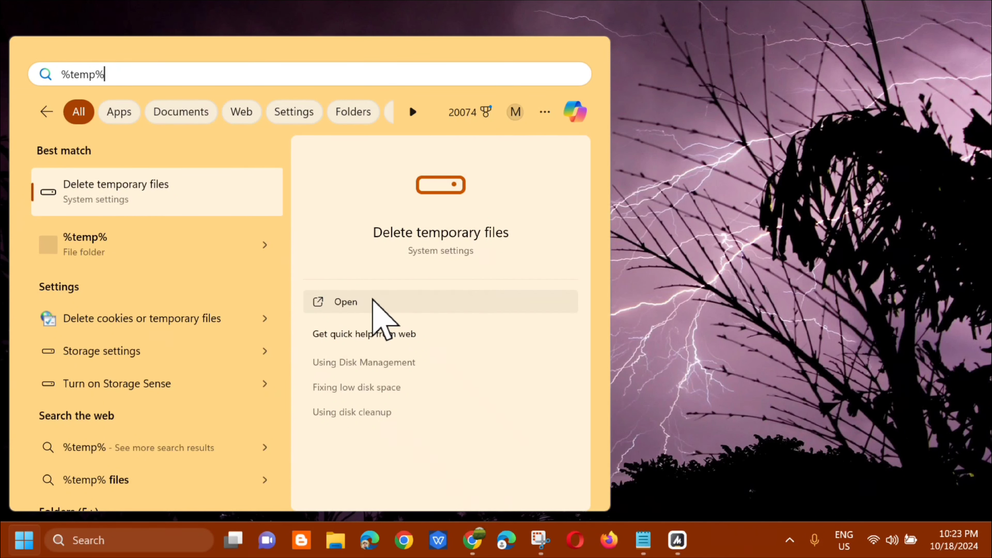
pyautogui.click(338, 303)
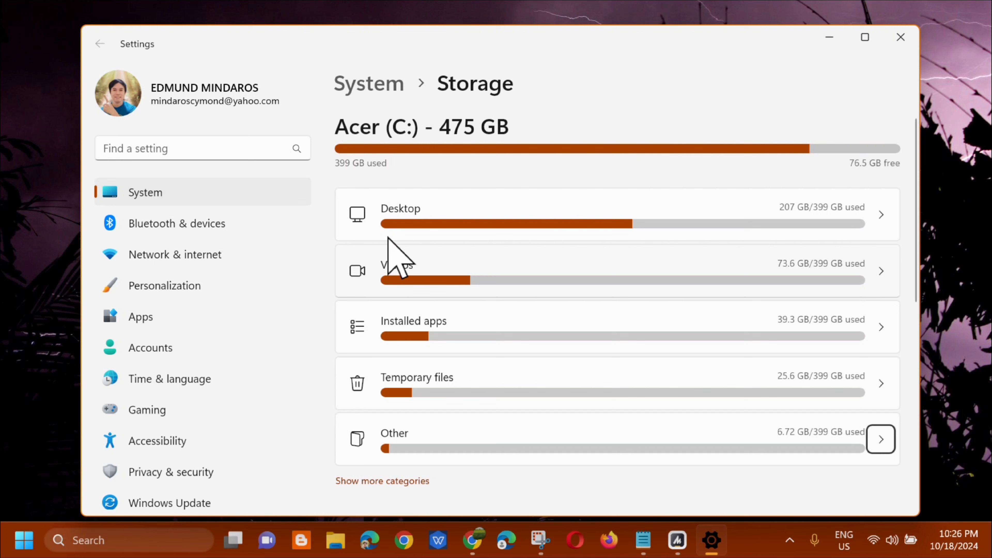
# - Permanently remove the checked 8.41 GB of temporary files from Storage > Temporary files
pyautogui.scroll(-1, 617, 231)
pyautogui.scroll(-5, 618, 231)
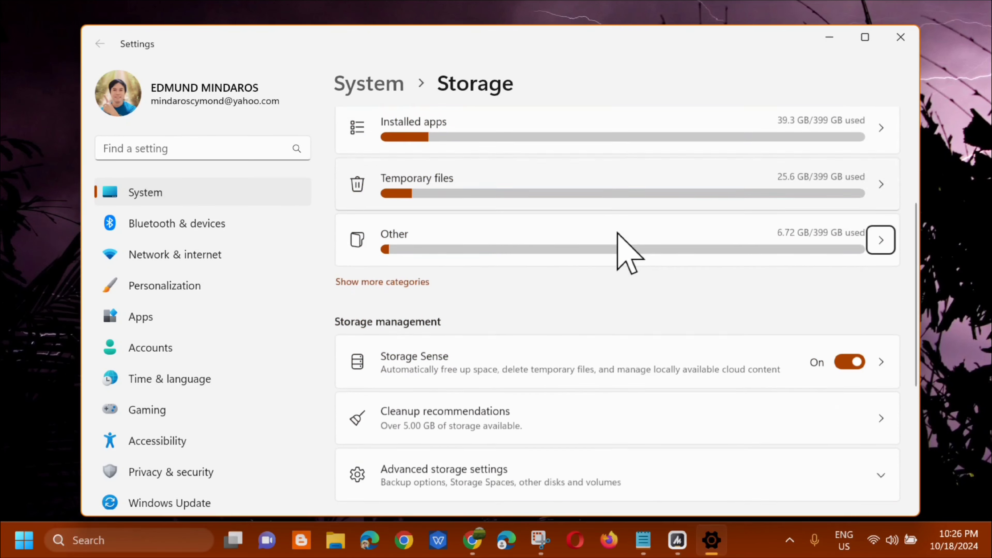
pyautogui.scroll(3, 618, 231)
pyautogui.scroll(3, 618, 233)
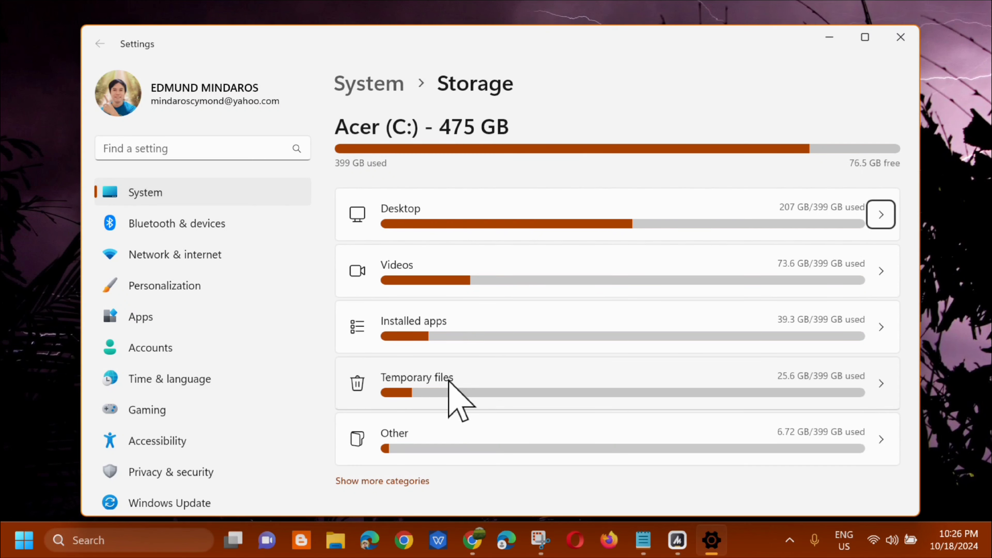
pyautogui.click(453, 379)
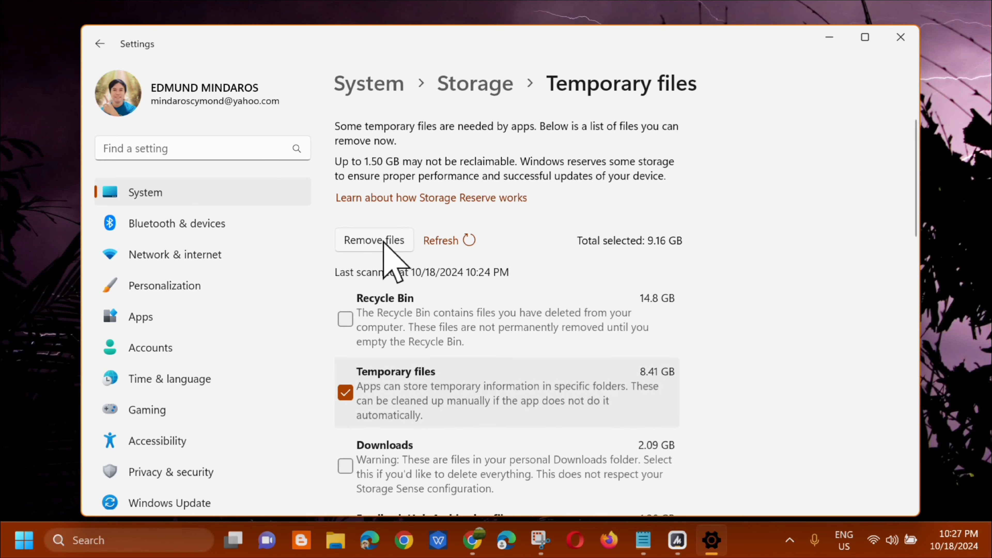
pyautogui.click(384, 242)
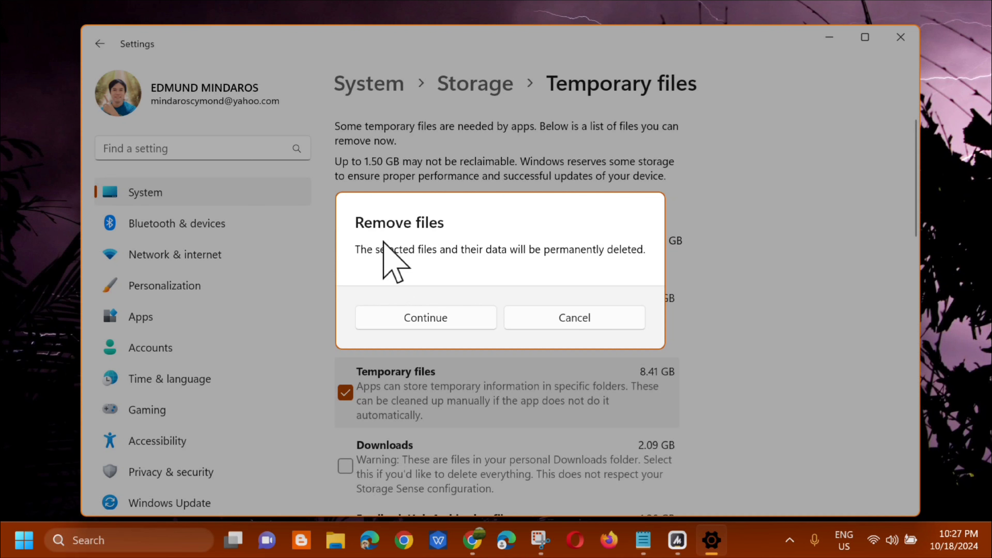
pyautogui.click(437, 317)
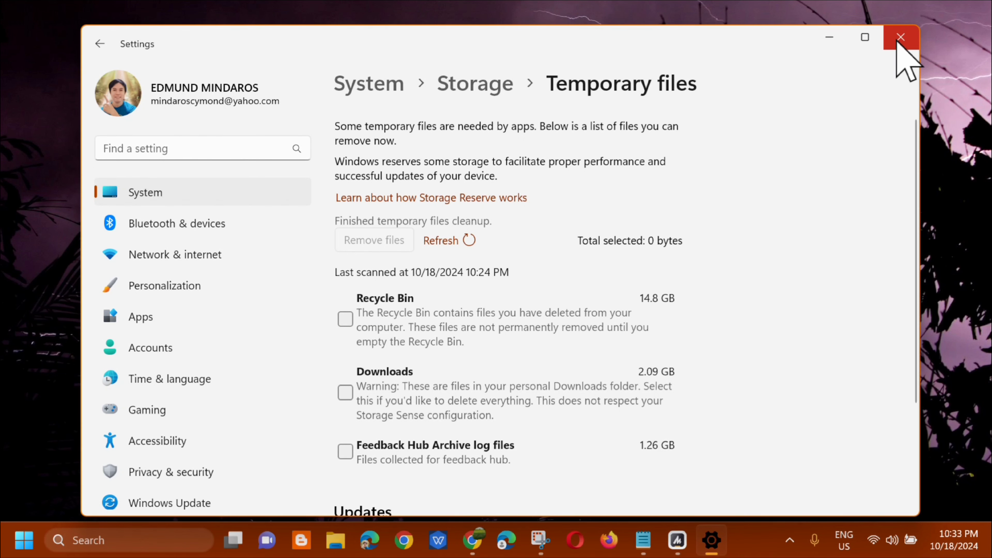
# - Close Settings, open then dismiss the Start menu's power choices, leaving the bare desktop
pyautogui.click(900, 38)
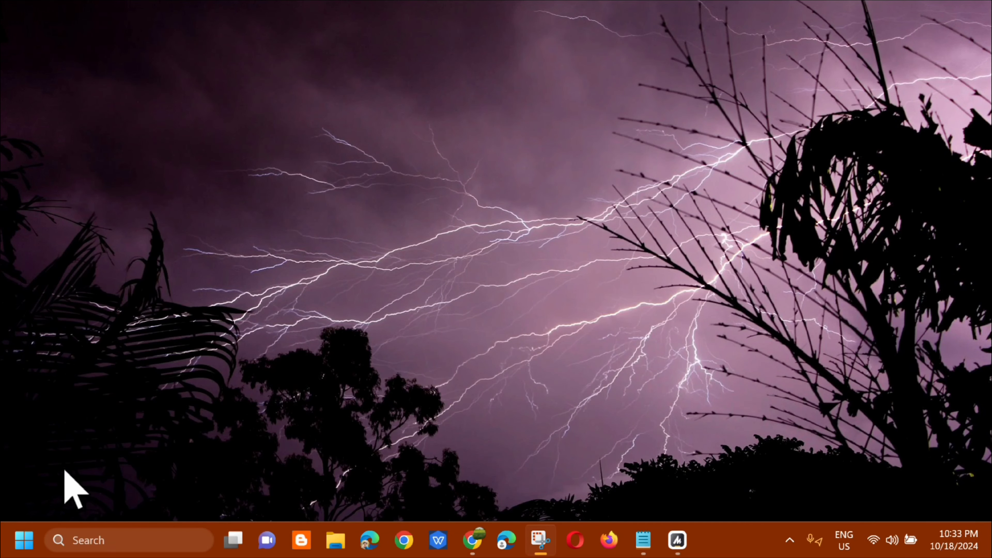
pyautogui.click(24, 541)
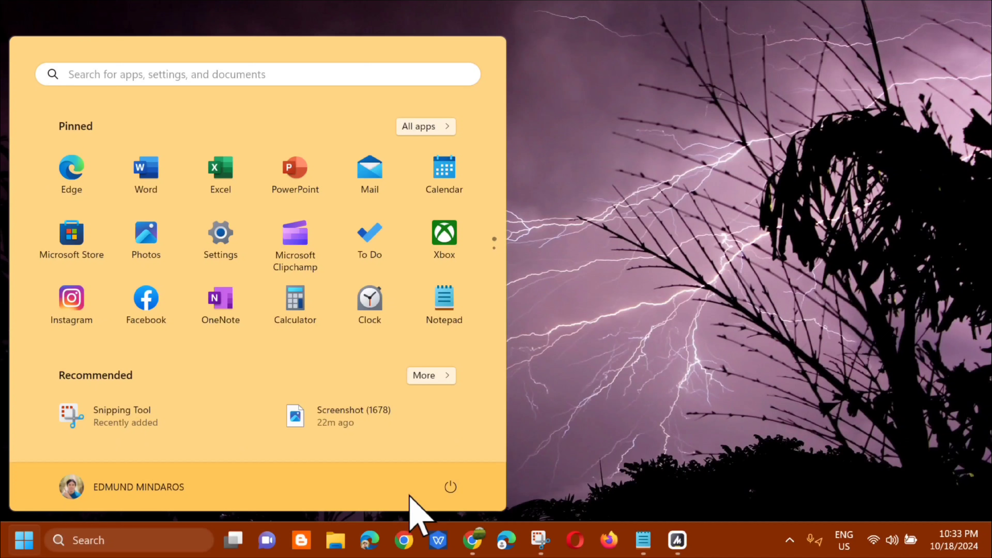
pyautogui.click(449, 489)
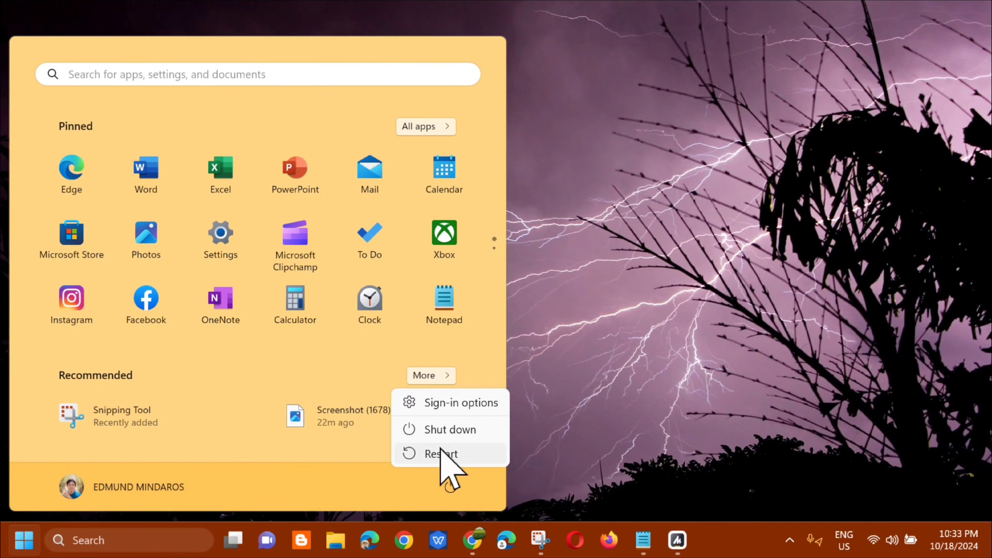
pyautogui.press('Escape')
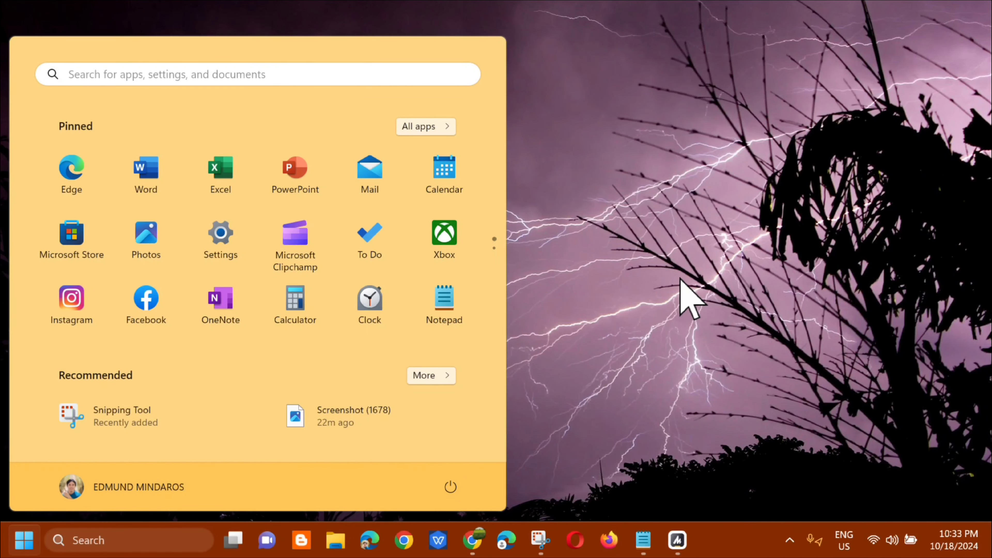
pyautogui.click(680, 279)
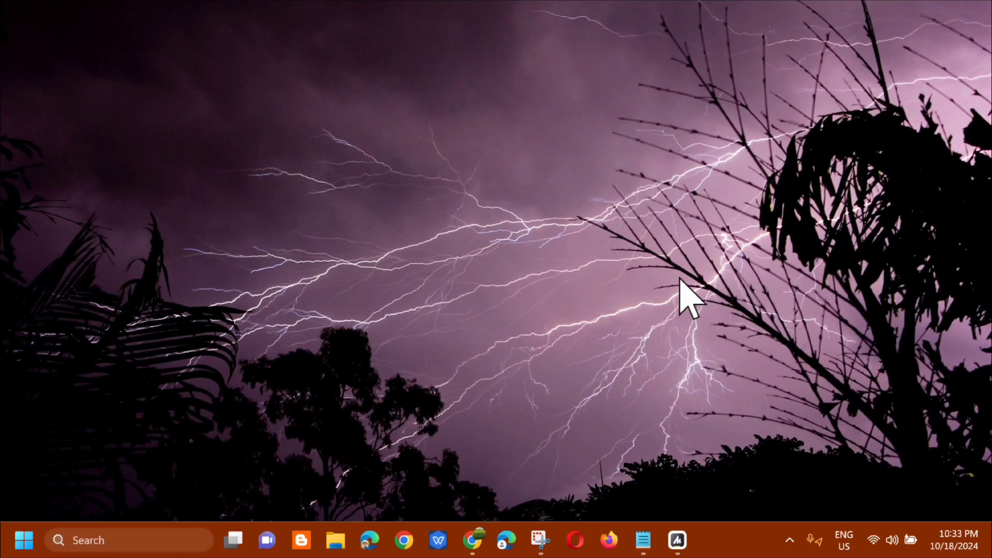